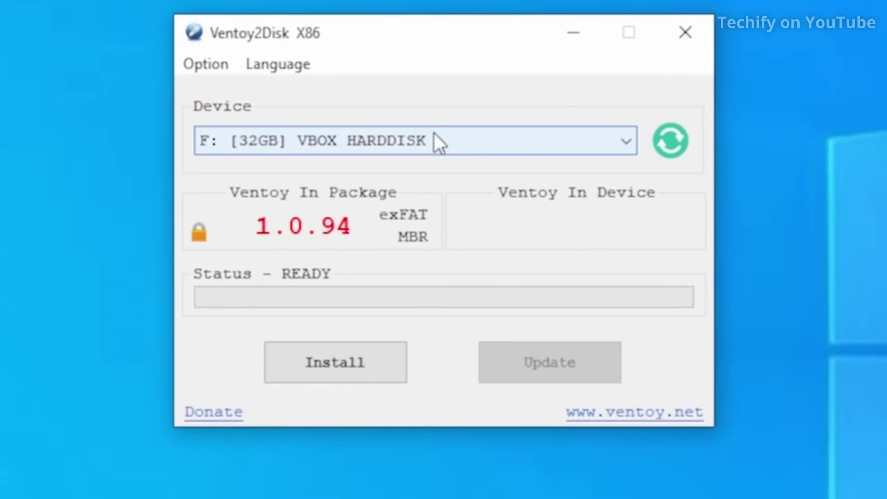
# Install Ventoy on the F: [32GB] VBOX HARDDISK device, accepting both format warnings and dismissing the completion notice
pyautogui.click(355, 364)
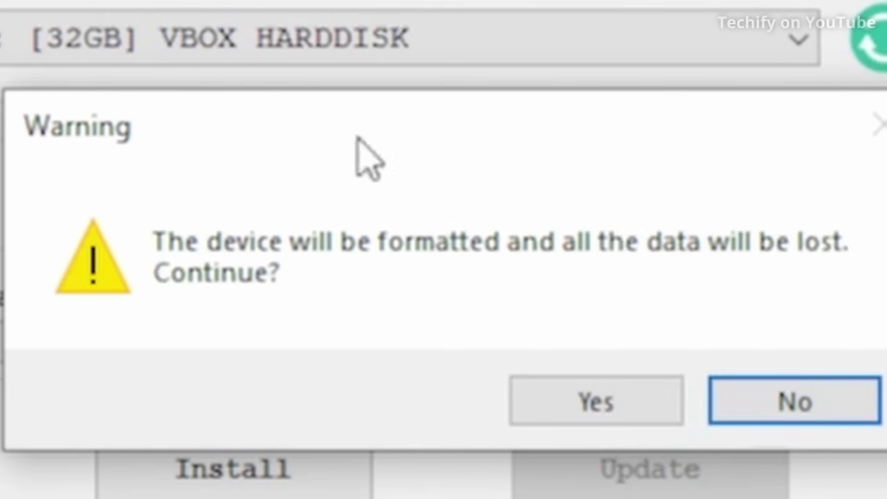
pyautogui.click(597, 399)
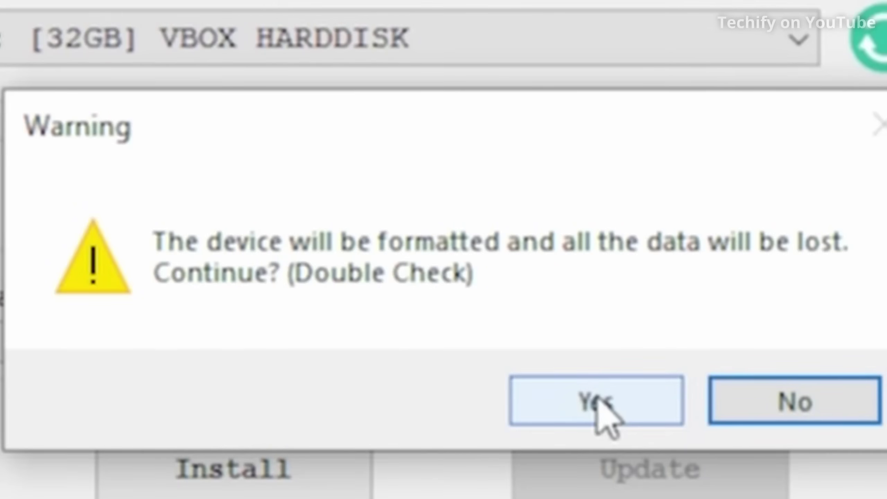
pyautogui.click(598, 398)
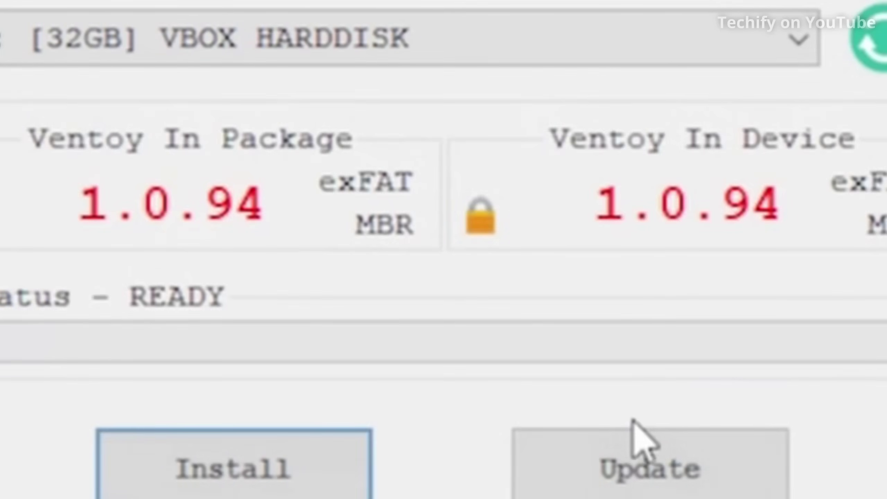
pyautogui.click(739, 406)
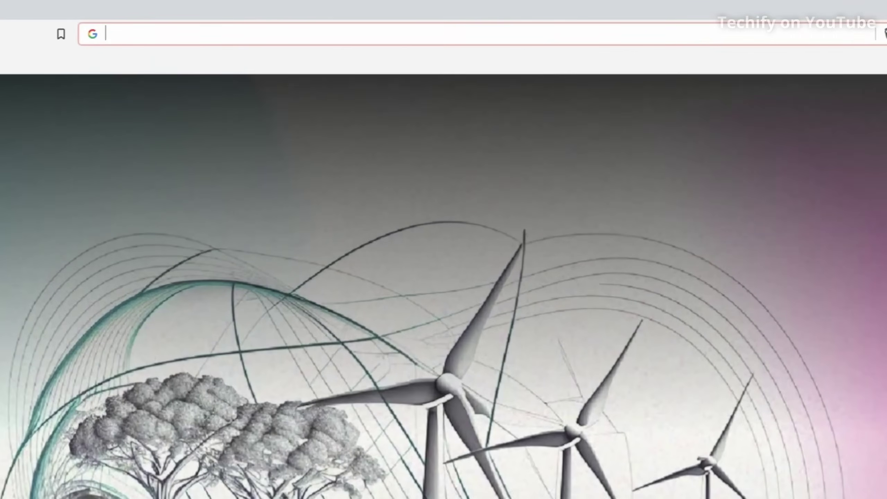
# Search the web for "ventoy" and open the Downloads page of the official Ventoy website
pyautogui.write('ventoy')
pyautogui.press('Return')
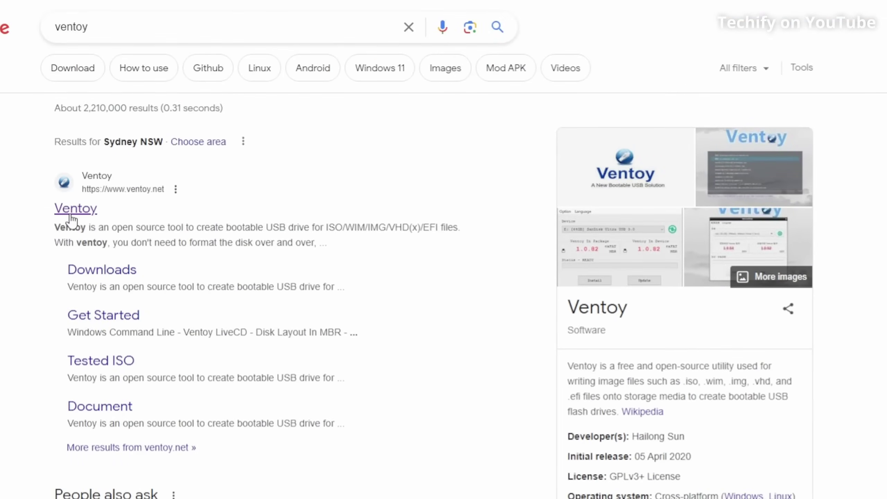
pyautogui.click(69, 213)
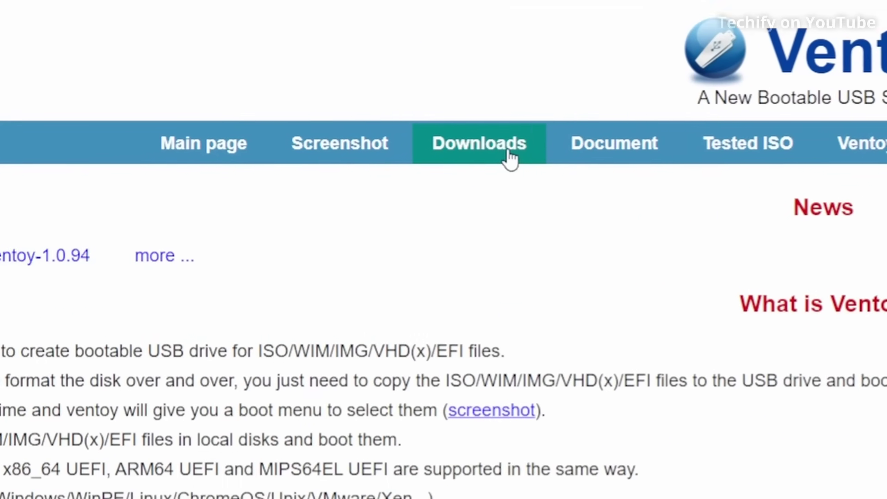
pyautogui.click(716, 146)
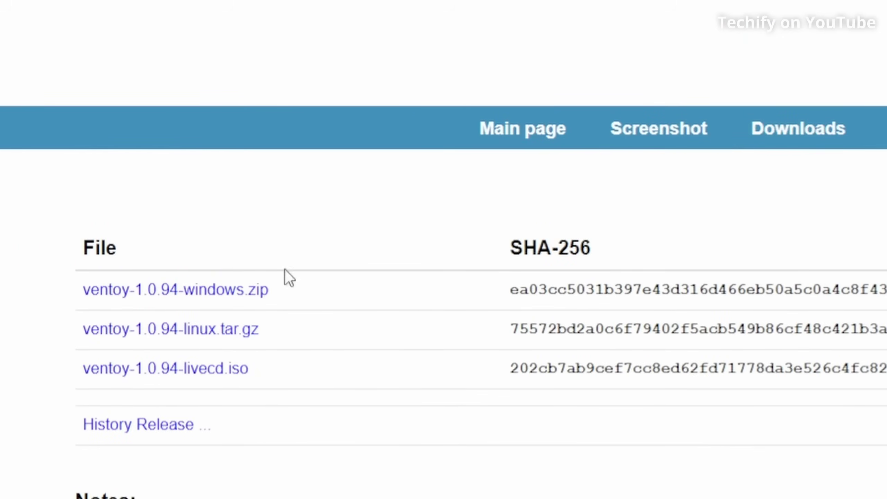
# Download ventoy-1.0.94-windows.zip from the release assets and save it in the Downloads folder
pyautogui.click(210, 293)
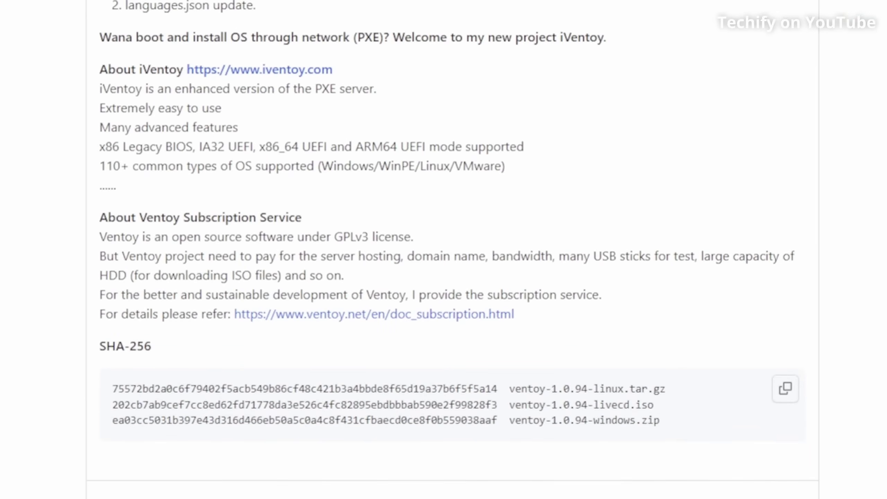
pyautogui.scroll(-2, 453, 245)
pyautogui.scroll(-8, 113, 170)
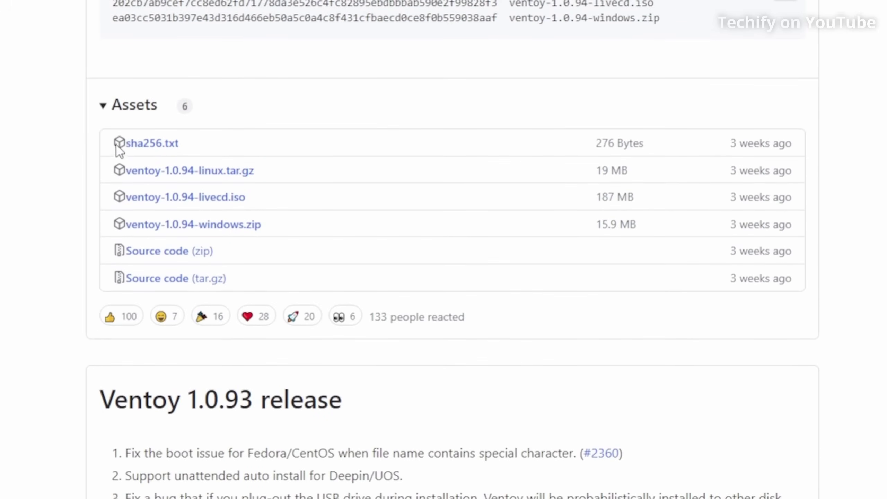
pyautogui.click(167, 225)
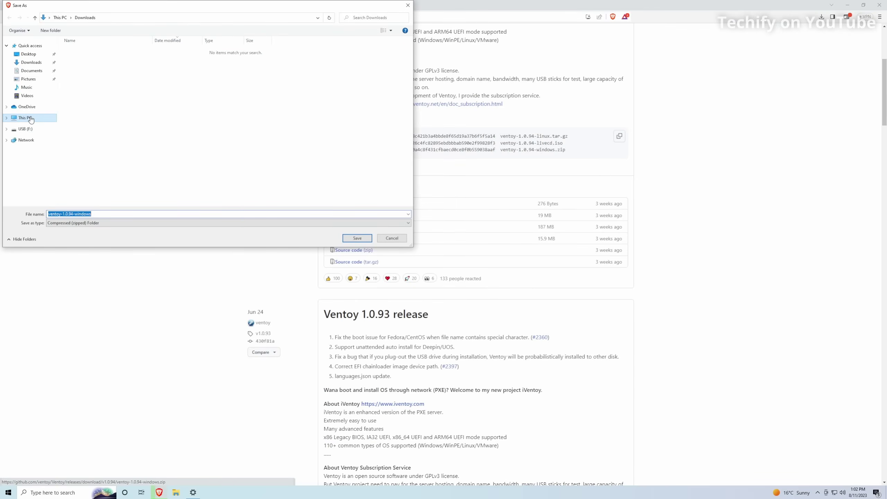
pyautogui.click(31, 119)
pyautogui.doubleClick(94, 74)
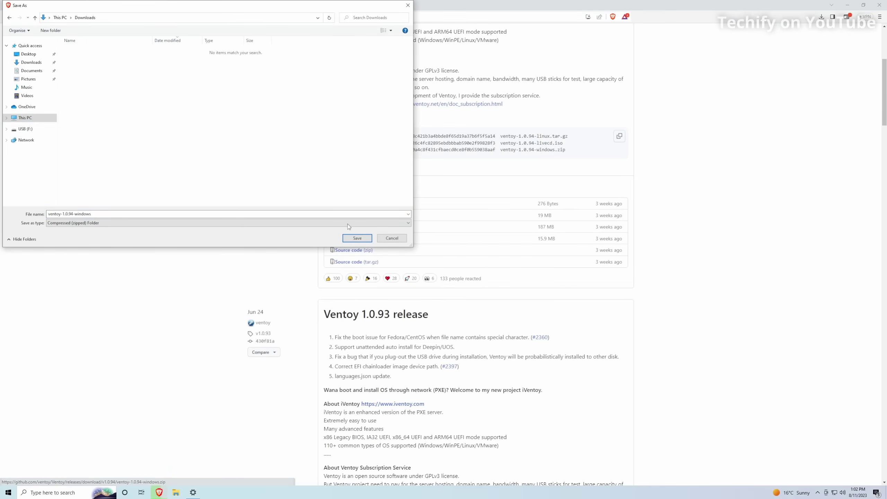
pyautogui.click(357, 238)
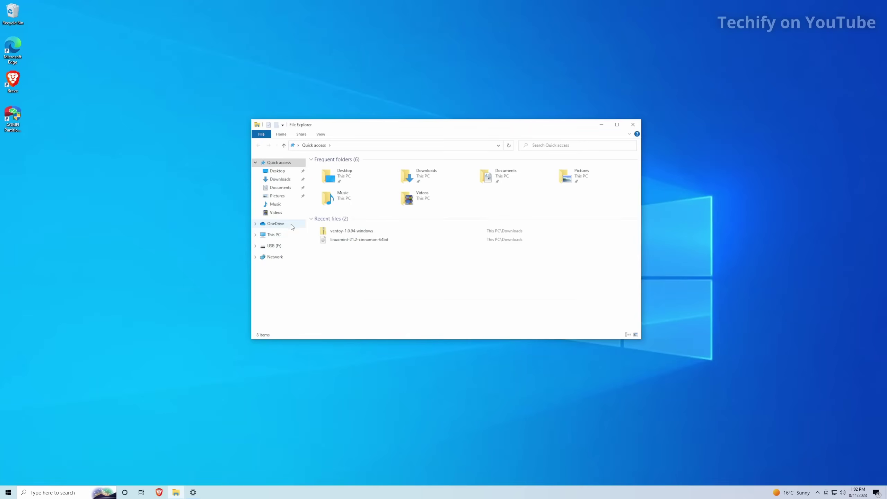
# Extract the ventoy-1.0.94-windows archive within the Downloads folder, with showing the extracted files on completion turned off
pyautogui.click(295, 234)
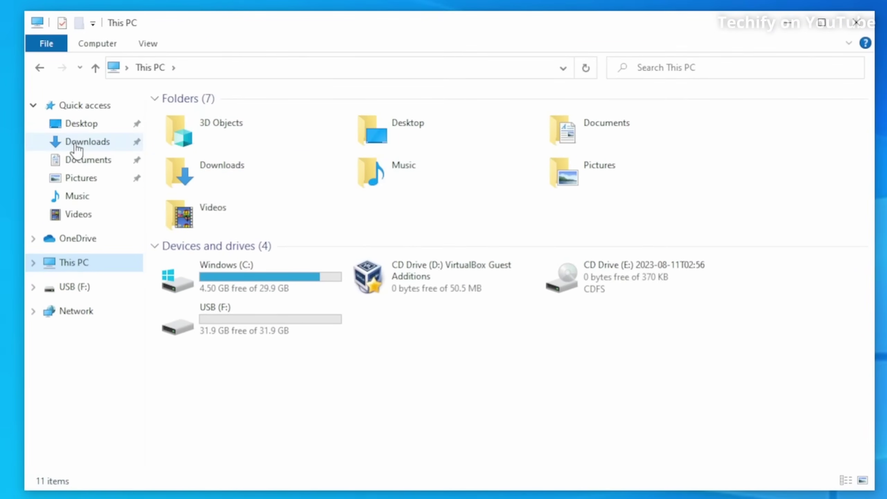
pyautogui.click(82, 127)
pyautogui.click(83, 142)
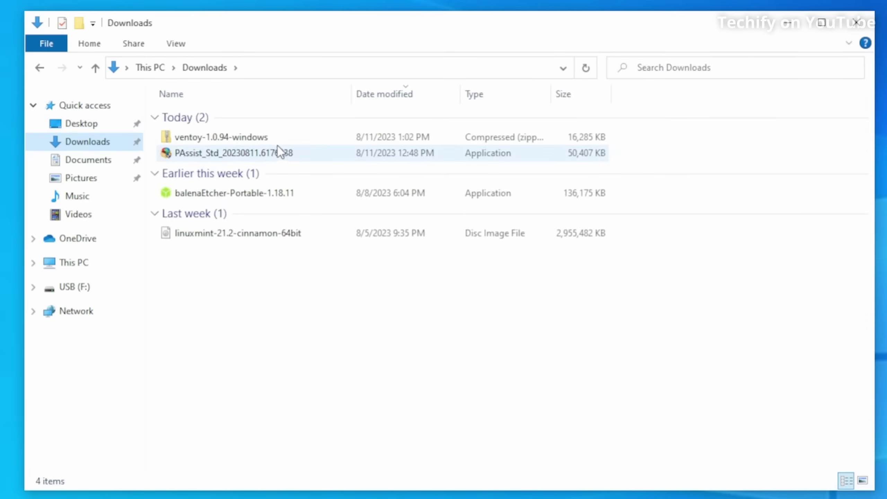
pyautogui.click(184, 140)
pyautogui.rightClick(185, 140)
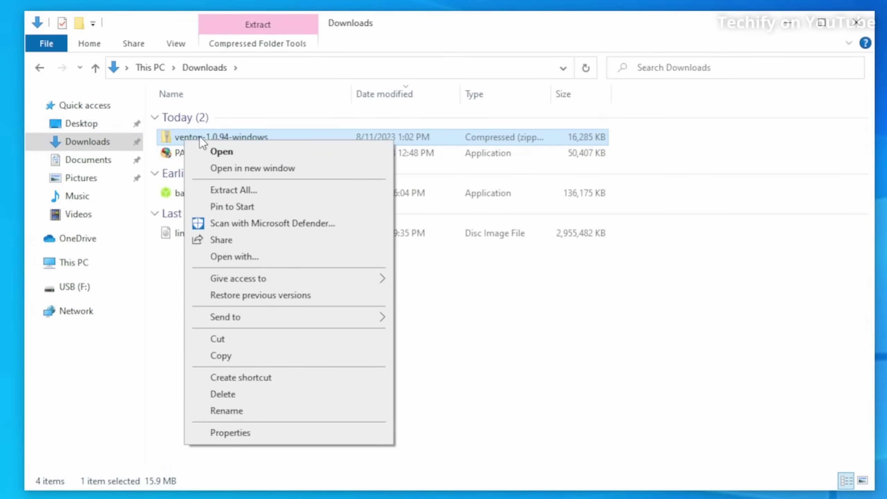
pyautogui.click(260, 190)
pyautogui.click(252, 259)
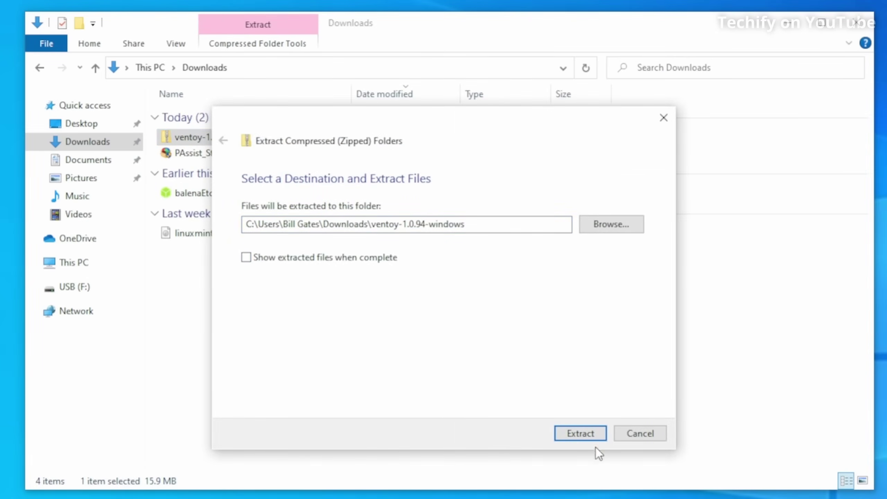
pyautogui.click(592, 430)
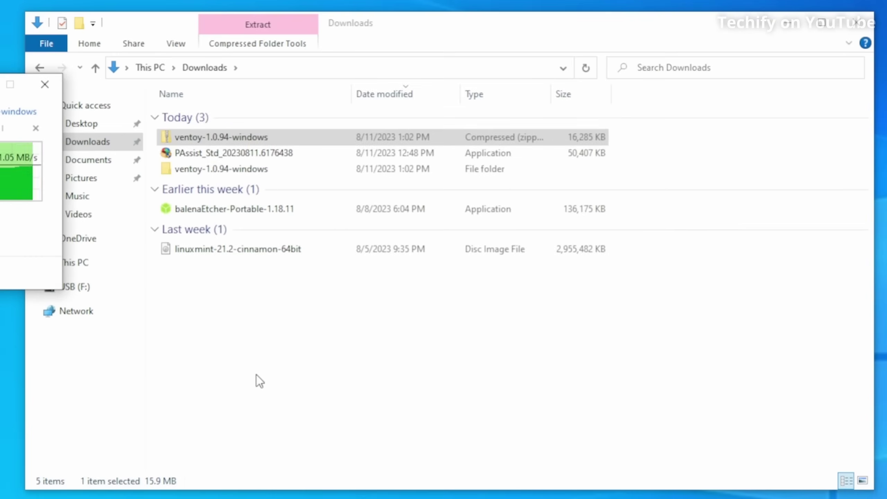
# Run Ventoy2Disk from the extracted ventoy-1.0.94 folder and allow it to make changes to the computer
pyautogui.doubleClick(270, 175)
pyautogui.doubleClick(206, 119)
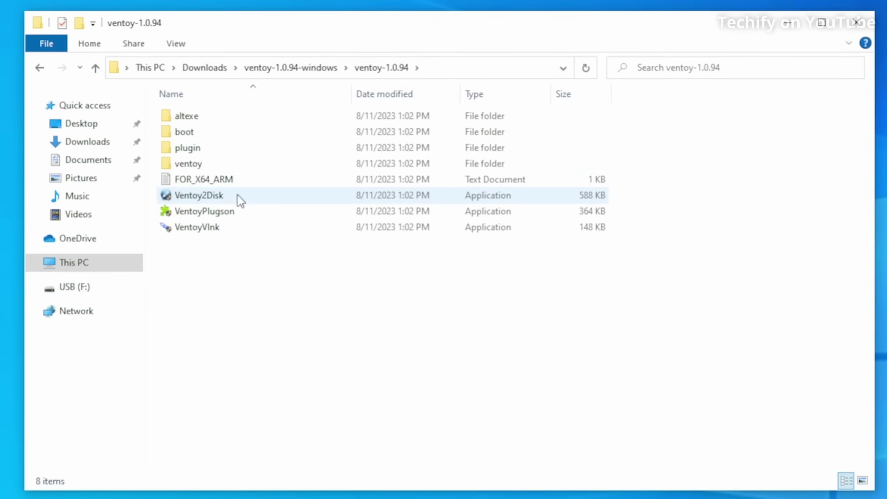
pyautogui.doubleClick(284, 200)
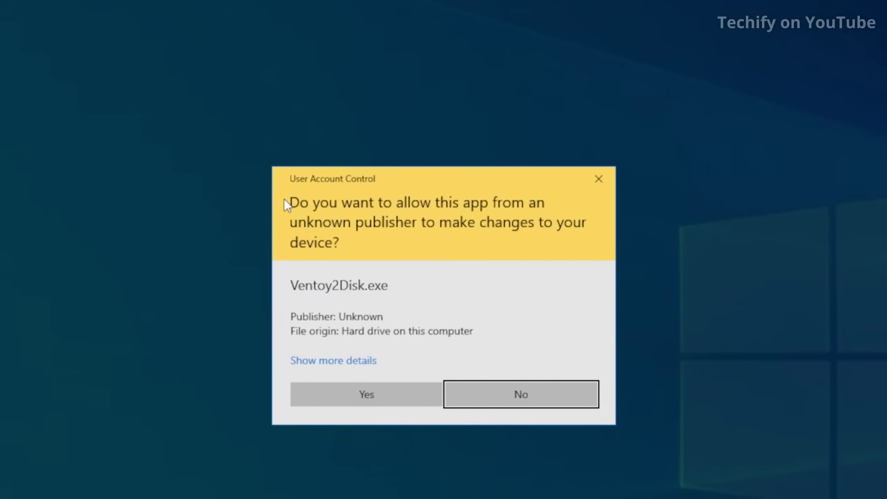
pyautogui.click(379, 389)
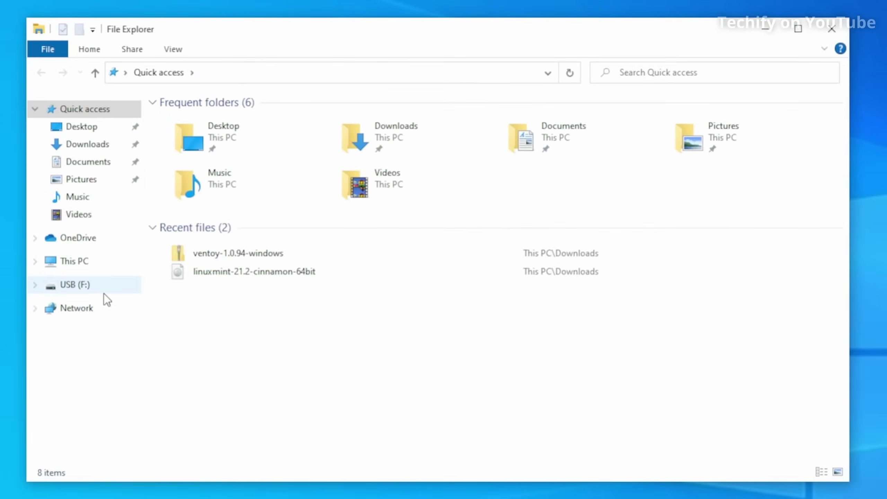
# Check the USB drive's letter in This PC and select F: [32GB] VBOX HARDDISK as the Ventoy2Disk device
pyautogui.click(104, 262)
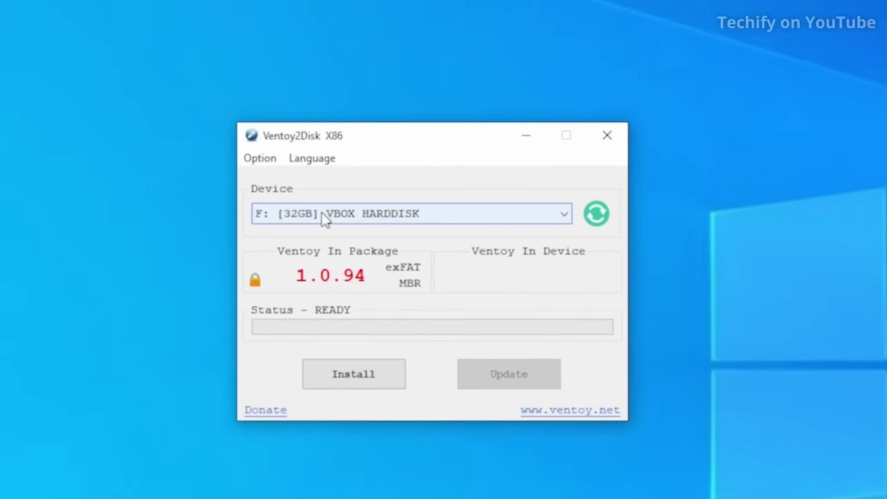
pyautogui.click(323, 213)
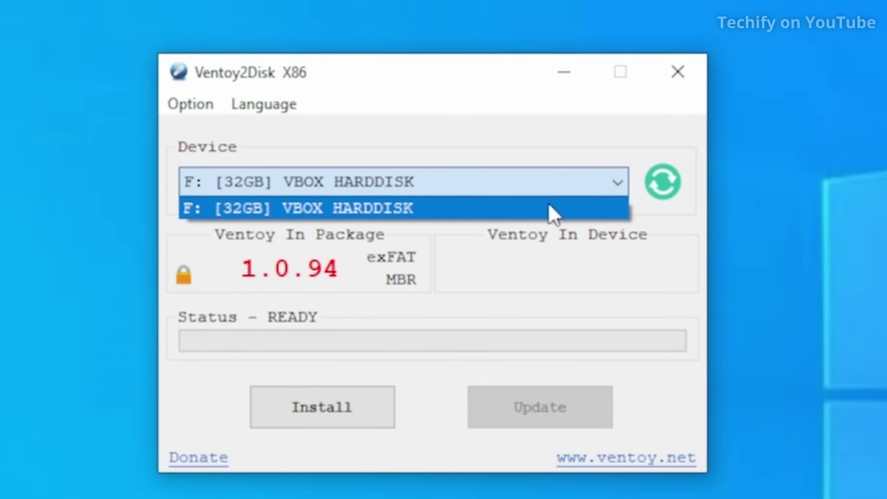
pyautogui.click(349, 210)
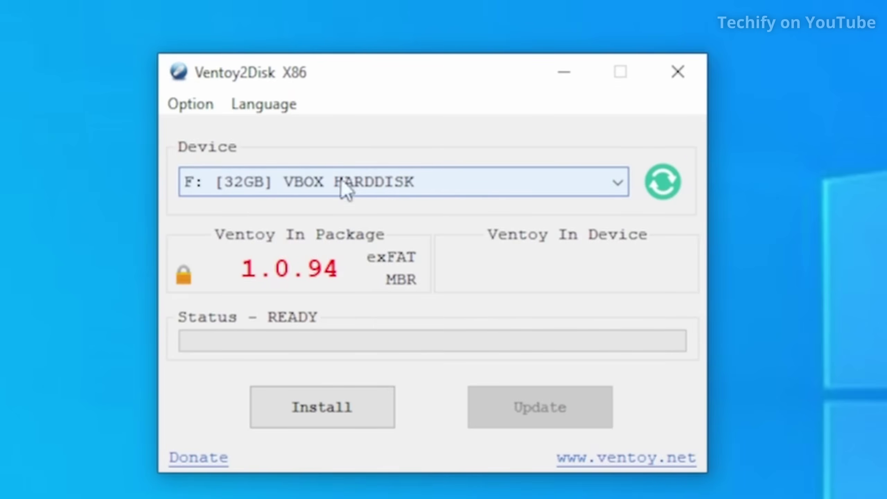
# Install Ventoy on the selected USB device, accepting both format warnings, and close Ventoy2Disk and the AutoPlay notification
pyautogui.click(346, 406)
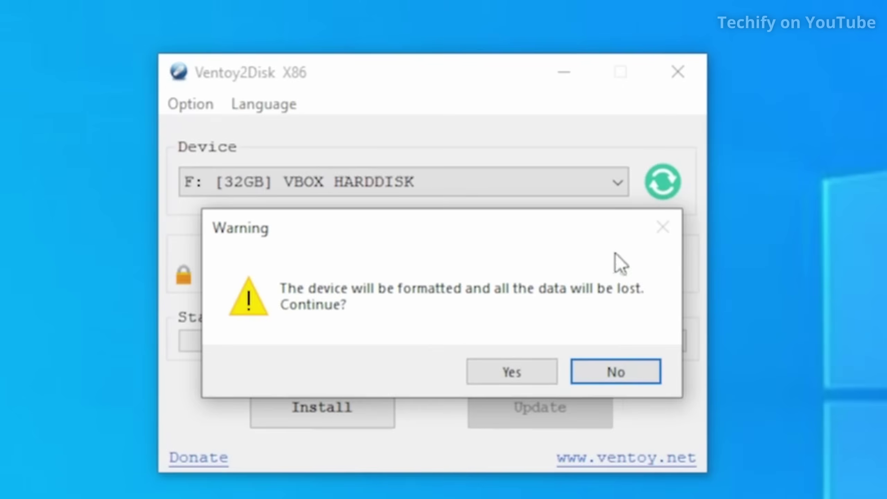
pyautogui.click(513, 375)
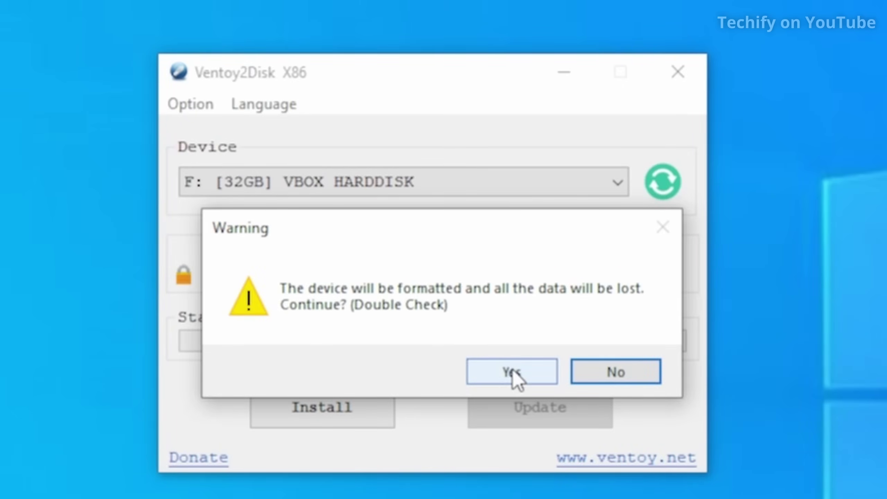
pyautogui.click(513, 372)
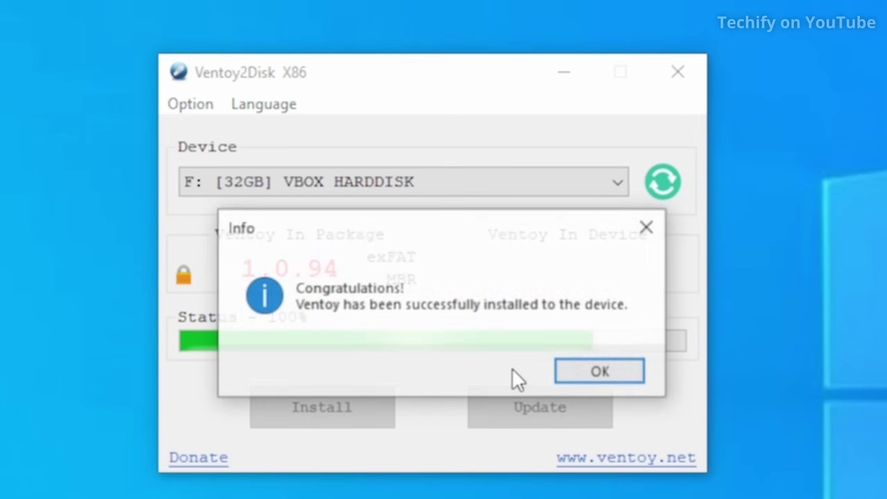
pyautogui.click(586, 370)
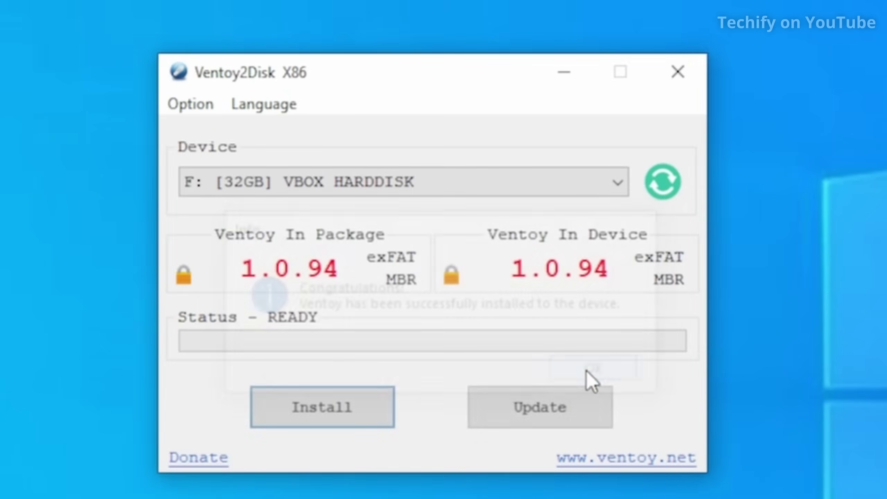
pyautogui.click(681, 89)
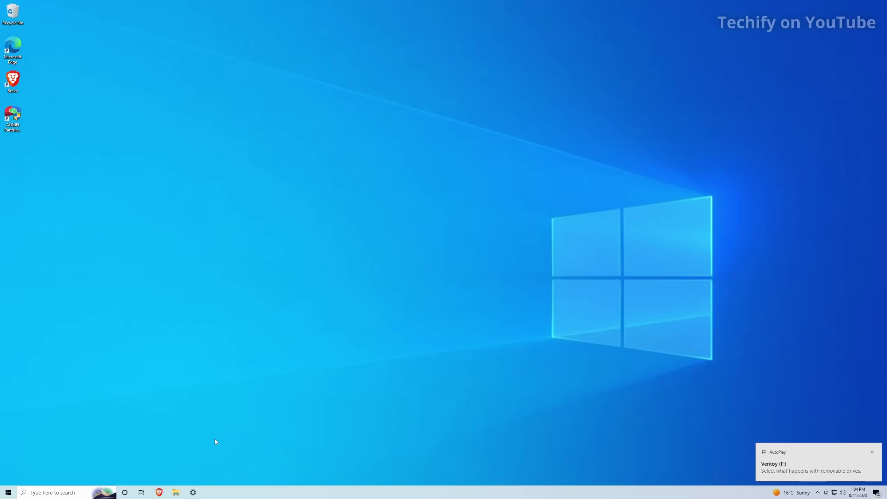
pyautogui.click(873, 452)
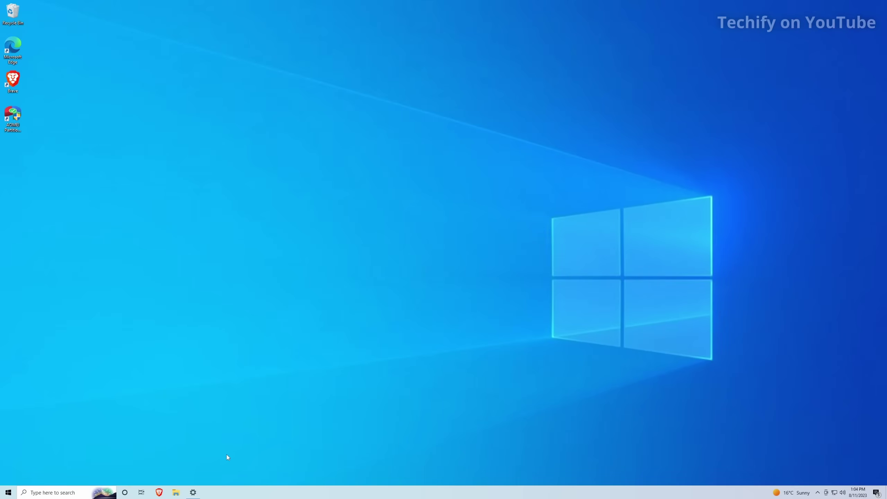
# Open the Ventoy (F:) drive in File Explorer and inspect its contents
pyautogui.click(177, 493)
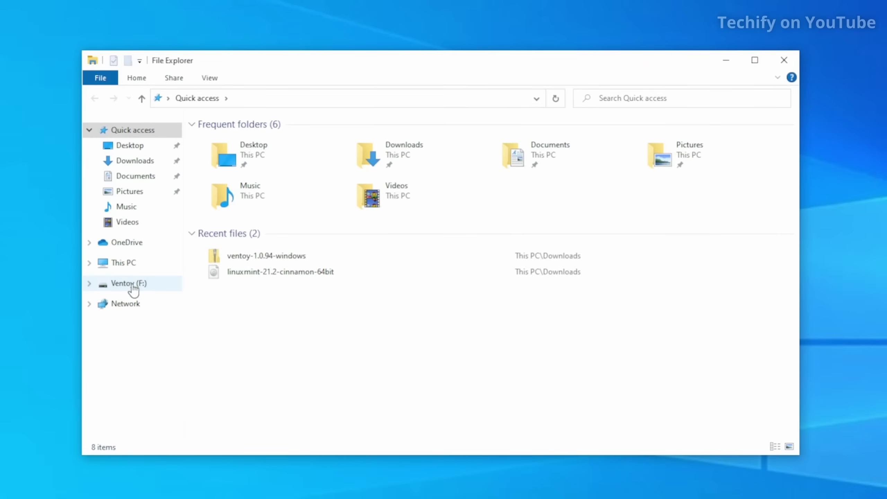
pyautogui.click(125, 287)
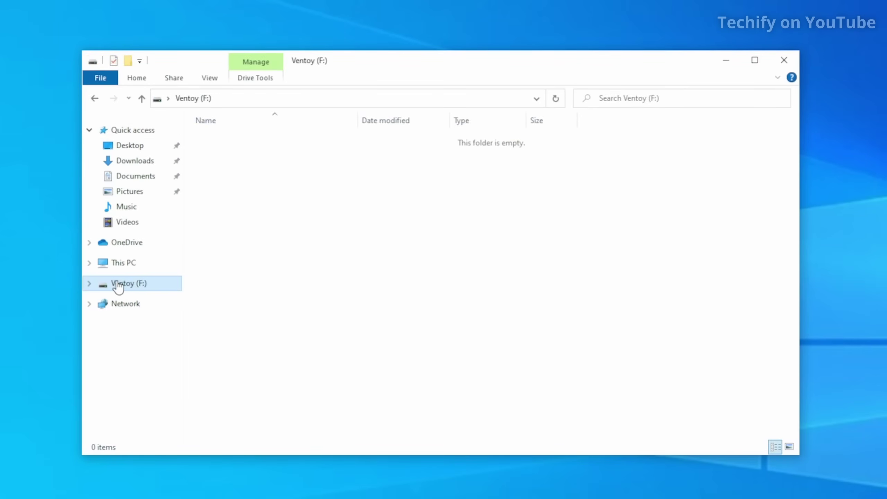
pyautogui.moveTo(235, 135); pyautogui.dragTo(721, 367)
# Open Disk Management through a system search for "crea" and examine the Ventoy (F:) partition on Disk 1
pyautogui.click(126, 489)
pyautogui.write('cv')
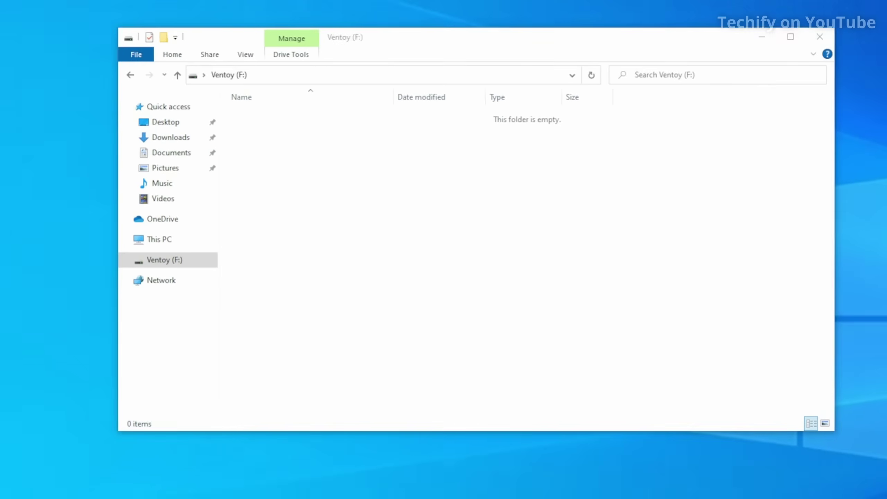
pyautogui.press('BackSpace')
pyautogui.press('BackSpace')
pyautogui.write('crea')
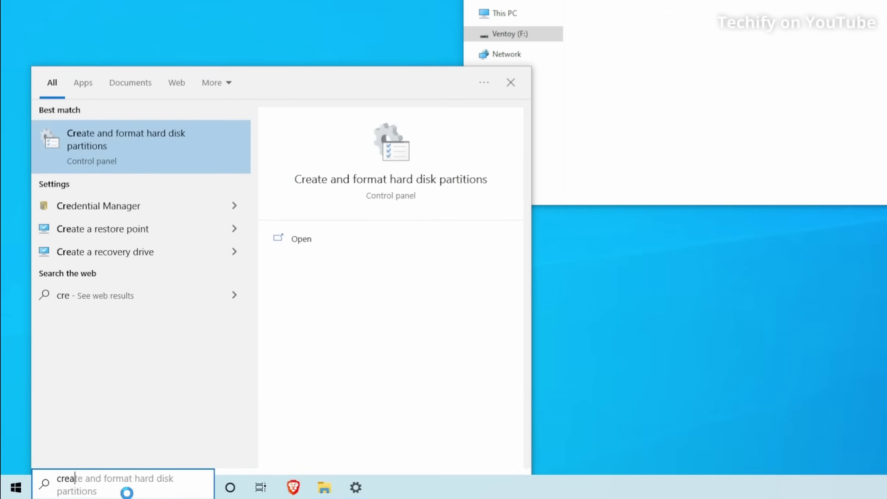
pyautogui.press('Return')
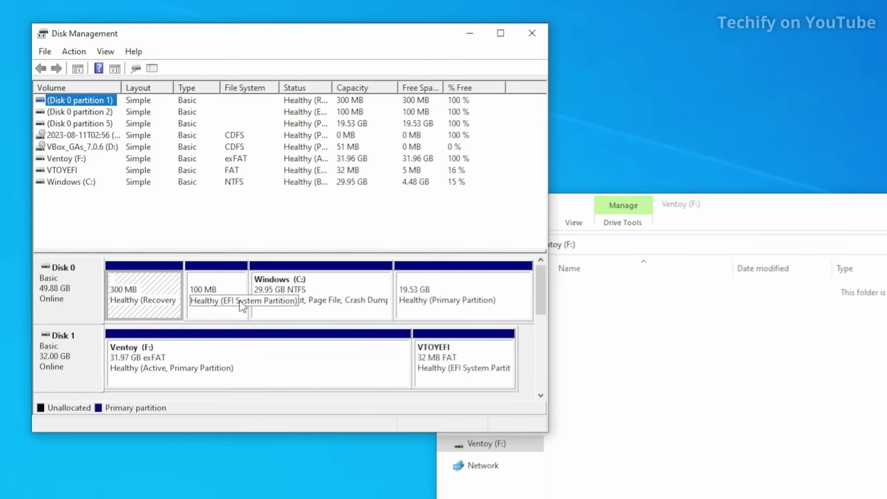
pyautogui.click(126, 345)
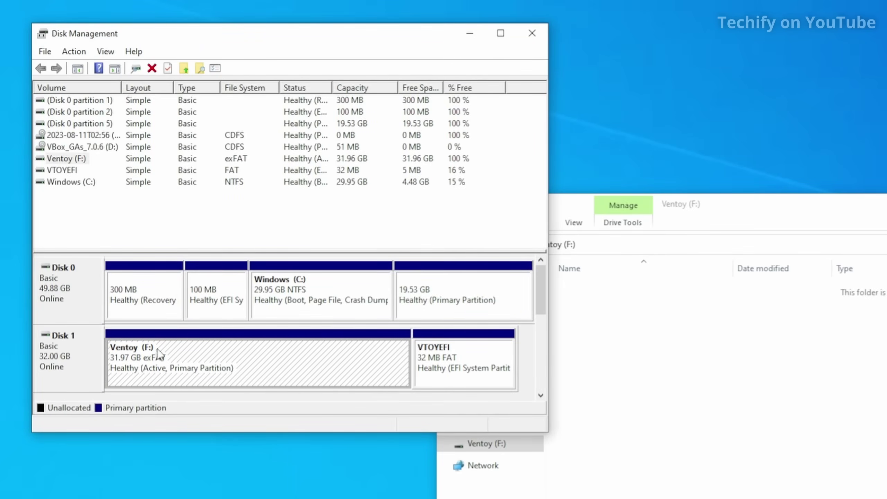
# Examine the VTOYEFI partition on Disk 1, close Disk Management and return to the Ventoy (F:) folder
pyautogui.moveTo(613, 310); pyautogui.dragTo(885, 498)
pyautogui.click(312, 29)
pyautogui.click(459, 361)
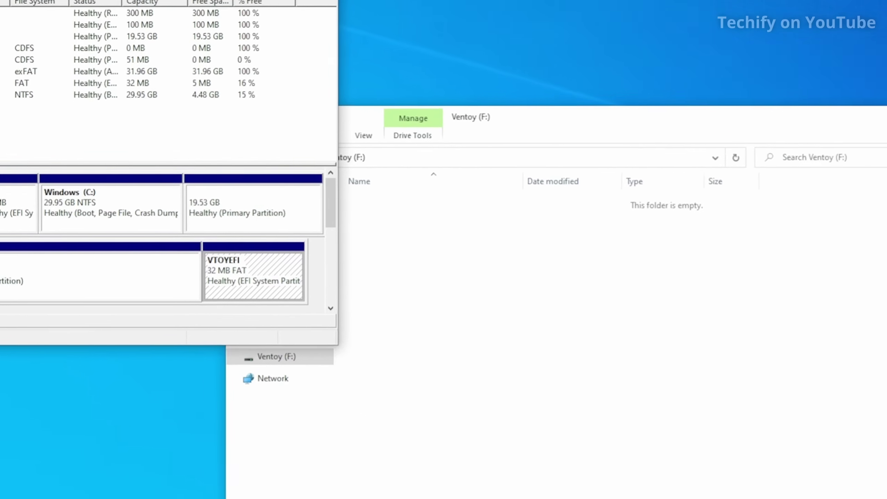
pyautogui.click(450, 6)
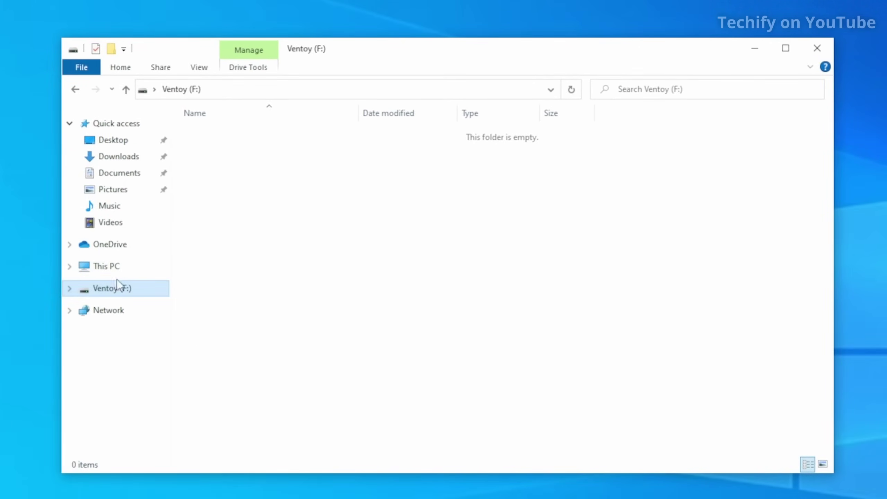
# Copy the linuxmint-21.2-cinnamon-64bit disc image from Downloads to the Ventoy (F:) drive and check the drive's contents
pyautogui.click(124, 272)
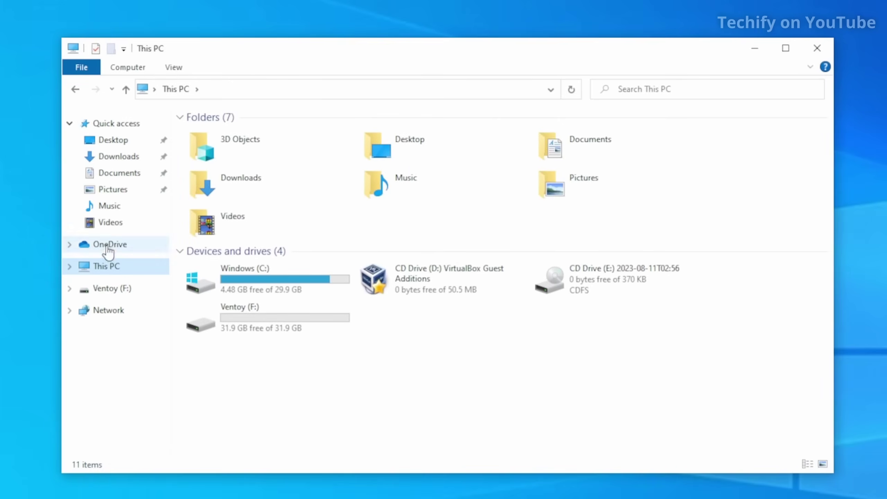
pyautogui.doubleClick(237, 183)
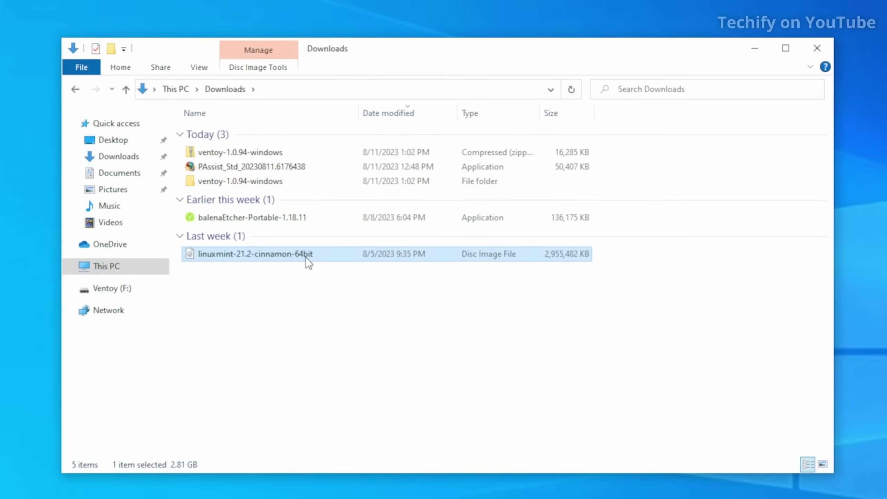
pyautogui.moveTo(251, 252); pyautogui.dragTo(128, 295)
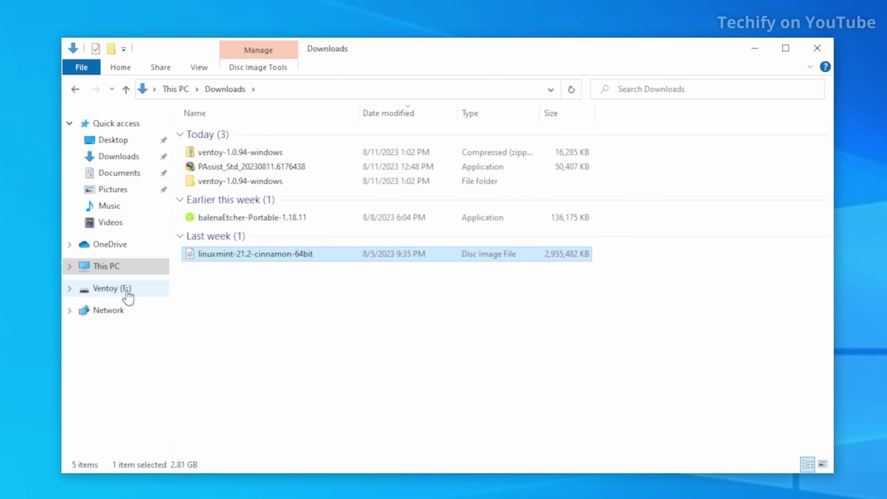
pyautogui.click(128, 295)
pyautogui.moveTo(207, 161); pyautogui.dragTo(592, 136)
pyautogui.click(592, 136)
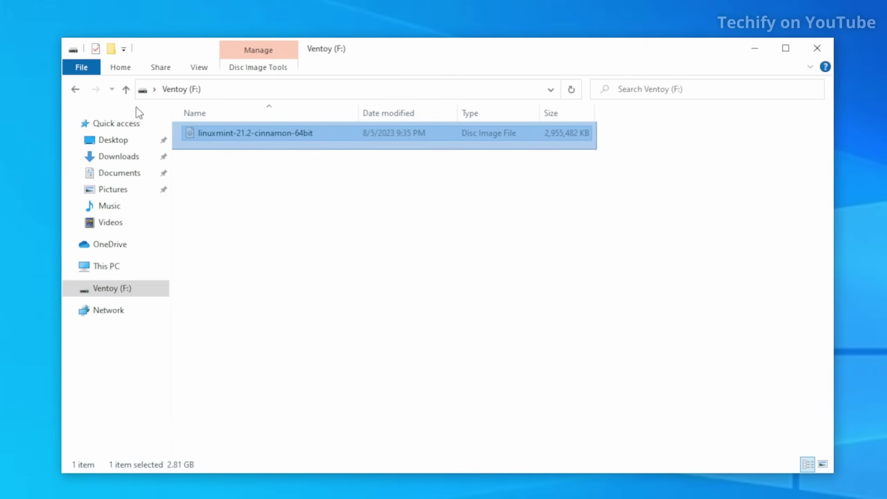
pyautogui.click(226, 172)
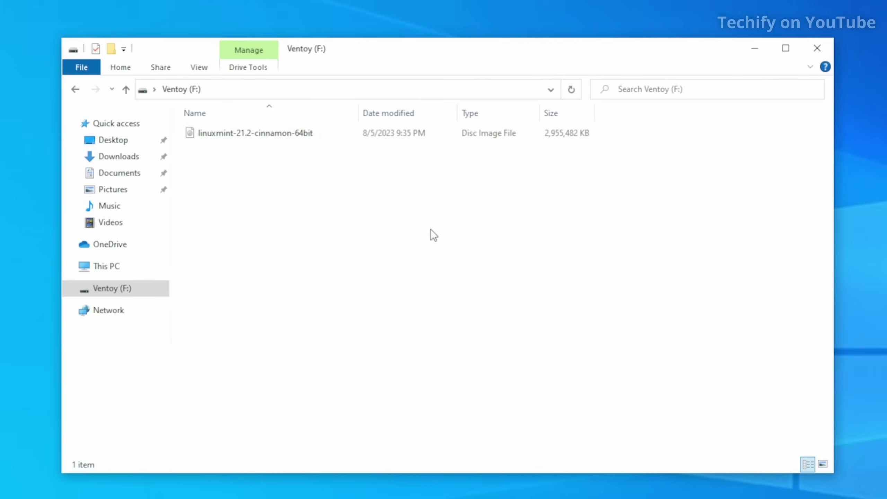
# Copy the debian-12.1.0-amd64-netinst disc image from Downloads to the Ventoy (F:) drive and open the drive
pyautogui.hotkey('alt', 'Left')
pyautogui.click(253, 153)
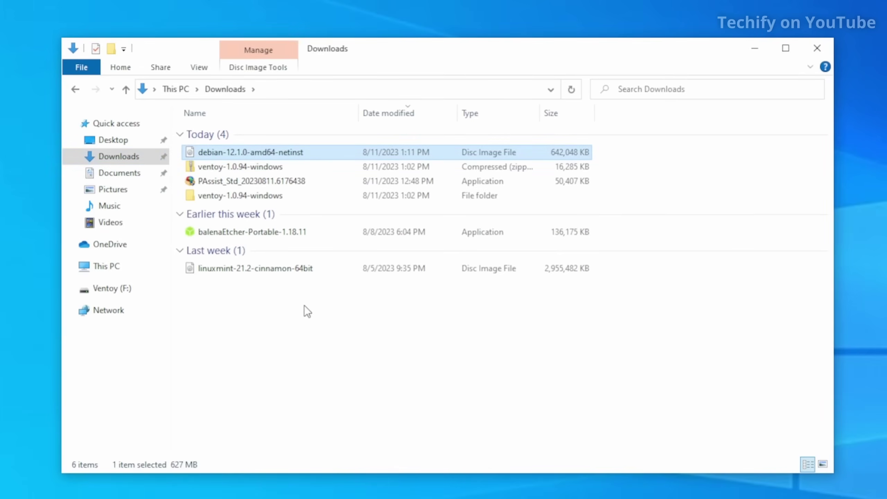
pyautogui.moveTo(254, 158); pyautogui.dragTo(132, 288)
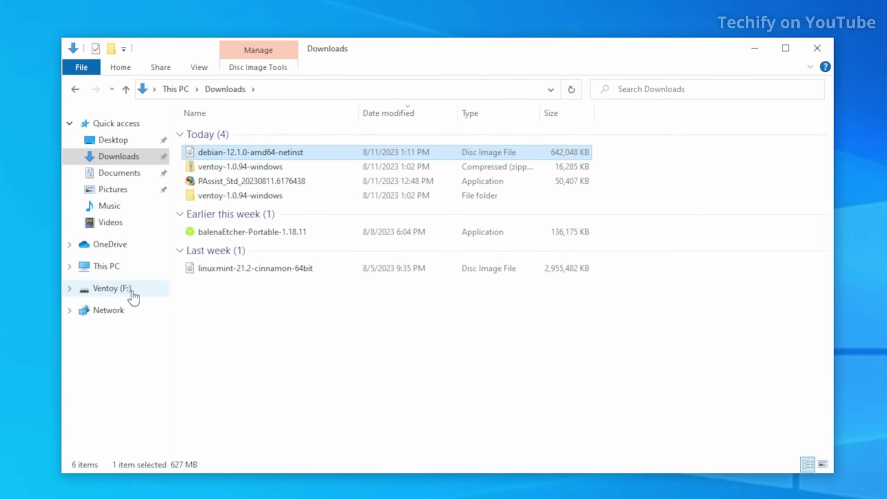
pyautogui.click(87, 292)
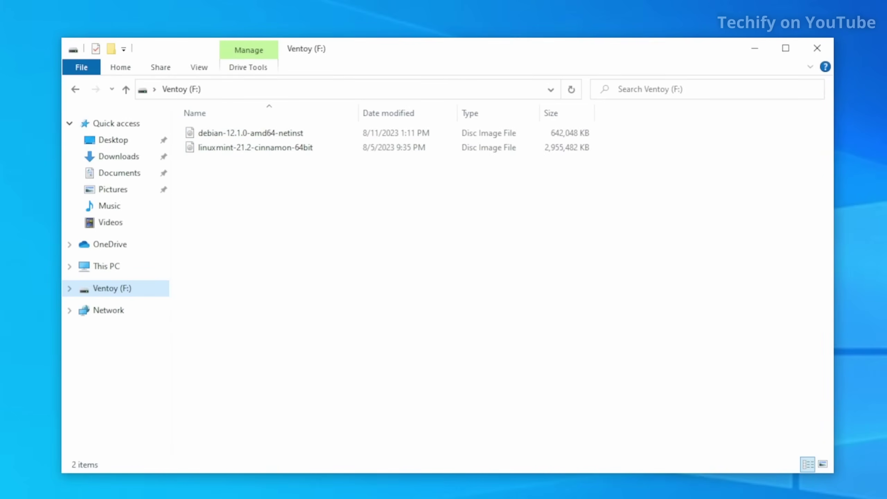
# Restart the computer from Windows
pyautogui.click(8, 493)
pyautogui.click(8, 477)
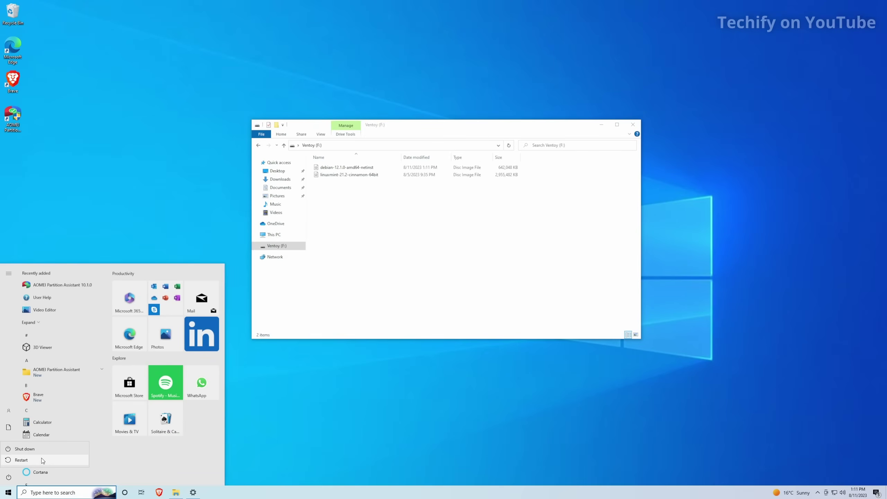
pyautogui.click(42, 460)
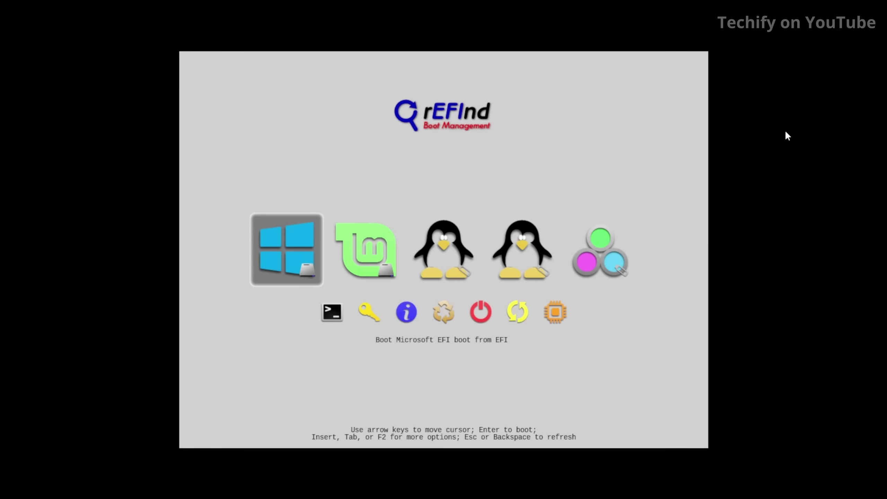
# Look through the operating system and VTOYEFI boot entries in the rEFInd boot manager
pyautogui.press('Right')
pyautogui.press('Right')
pyautogui.press('Right')
pyautogui.press('Right')
pyautogui.press('Left')
pyautogui.press('Left')
pyautogui.press('Left')
pyautogui.press('Left')
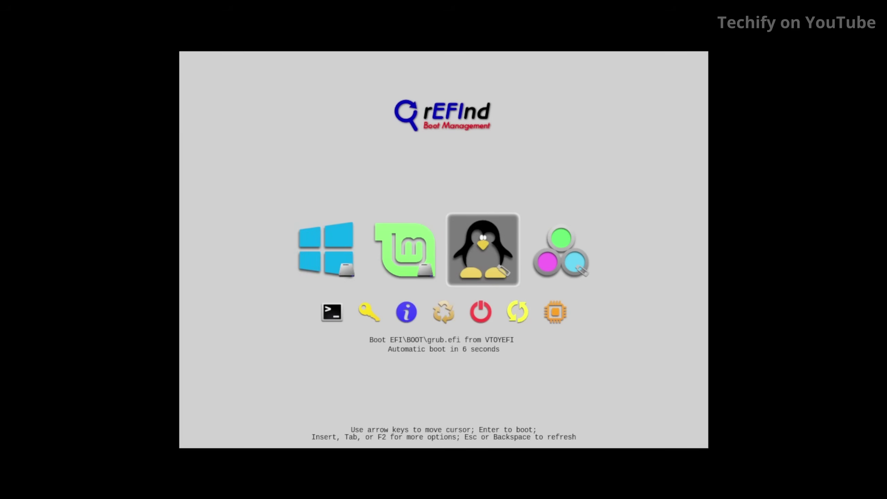
pyautogui.press('Left')
pyautogui.press('Left')
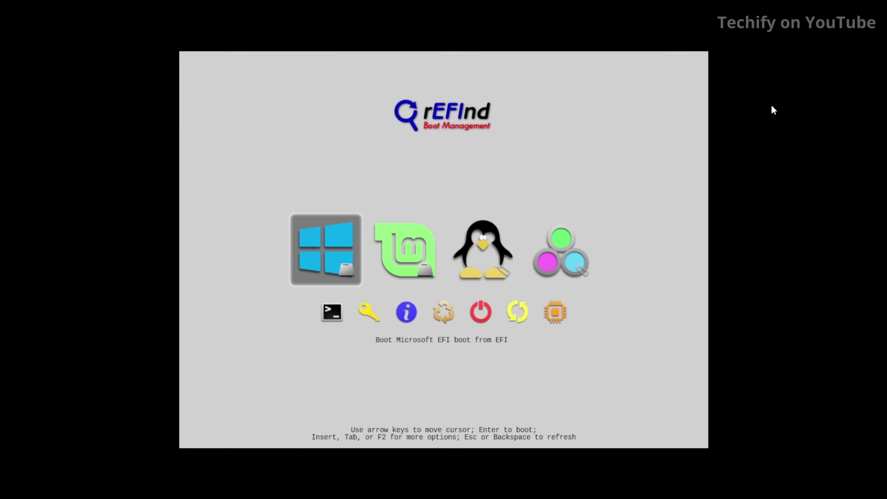
# Compare the two VTOYEFI entries in rEFInd and boot EFI\BOOT\grub.efi from VTOYEFI
pyautogui.press('Right')
pyautogui.press('Left')
pyautogui.press('Right')
pyautogui.press('Right')
pyautogui.press('Right')
pyautogui.press('Left')
pyautogui.press('Right')
pyautogui.press('Left')
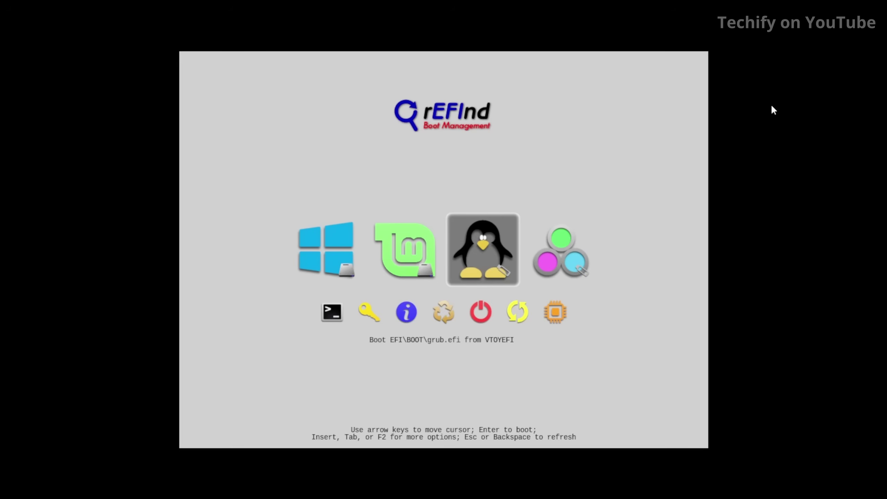
pyautogui.press('Right')
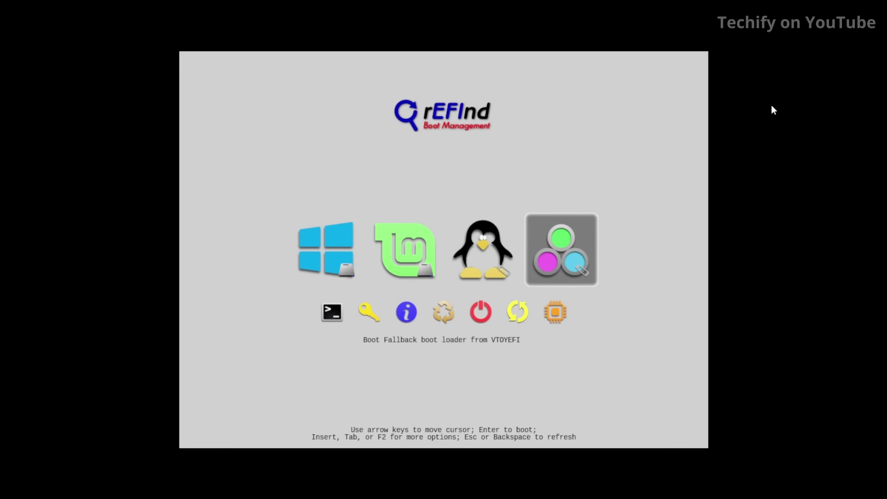
pyautogui.press('Left')
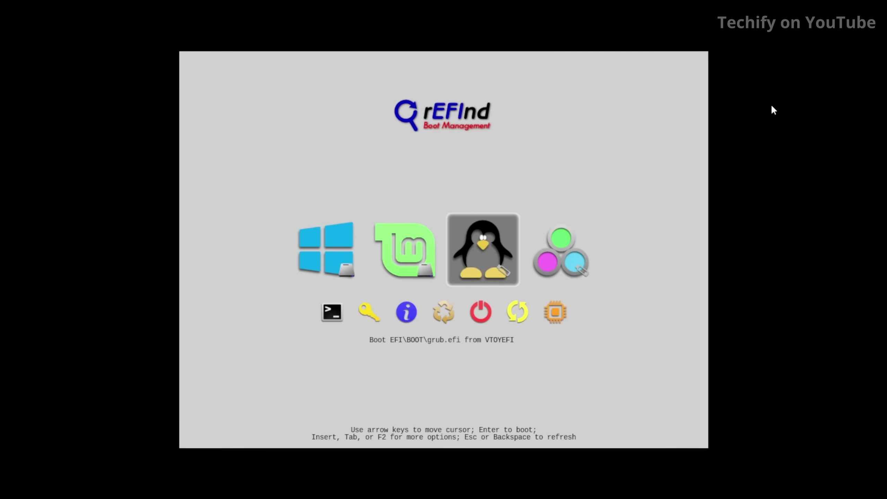
pyautogui.press('Return')
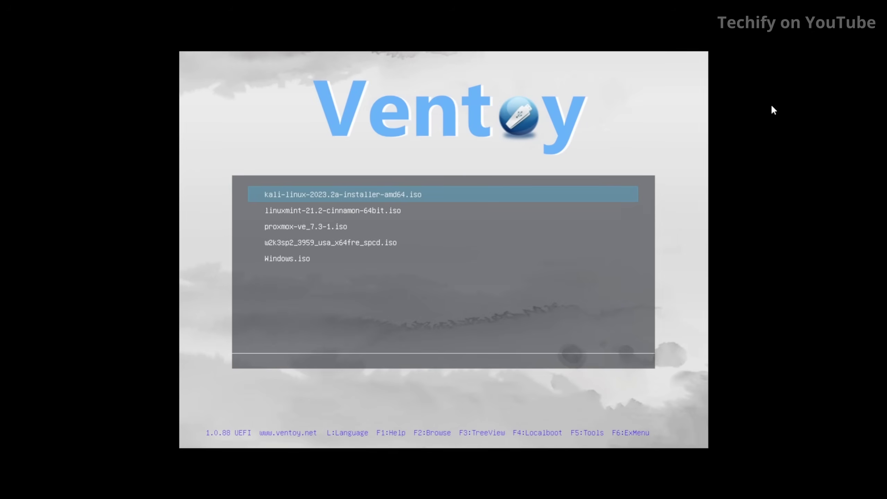
# Look through the bootable ISO files listed in the Ventoy boot menu
pyautogui.press('Down')
pyautogui.press('Down')
pyautogui.press('Down')
pyautogui.press('Down')
pyautogui.press('Up')
pyautogui.press('Up')
pyautogui.press('Up')
pyautogui.press('Up')
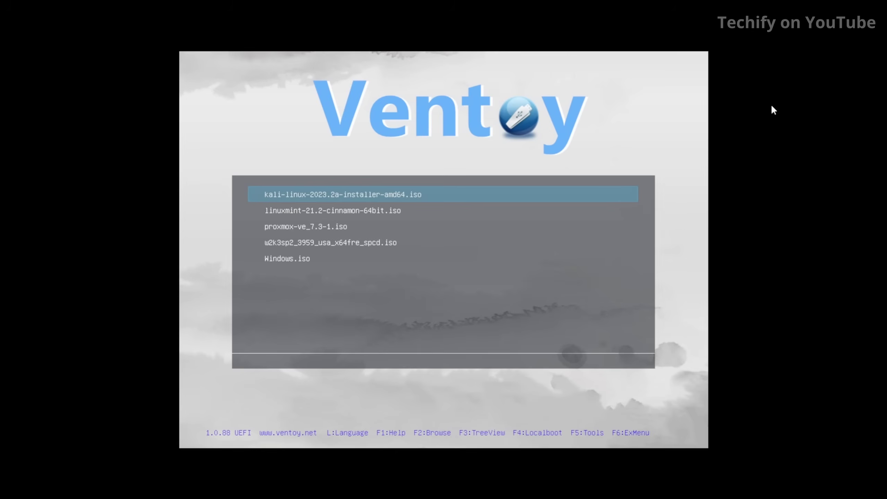